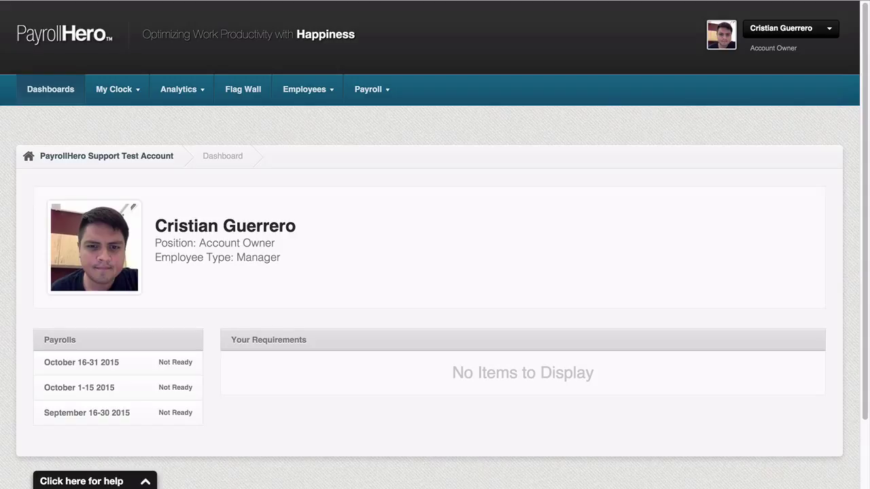
- Open the employee list, search for the account owner by name and open their employee profile
left_click(309, 97)
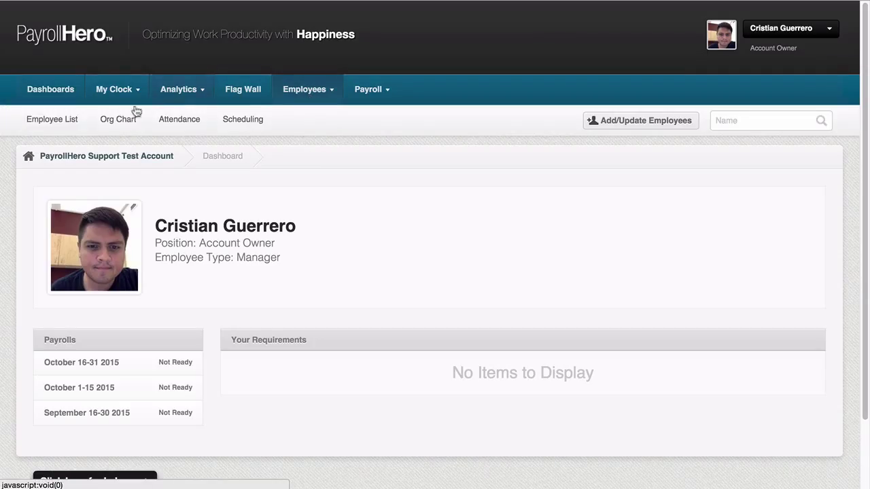
left_click(80, 121)
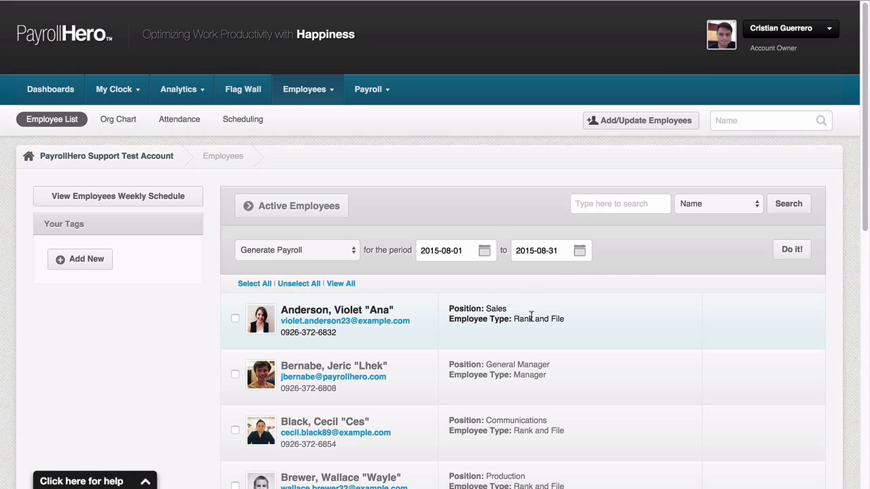
scroll(628, 355, "down", 5)
scroll(361, 260, "down", 1)
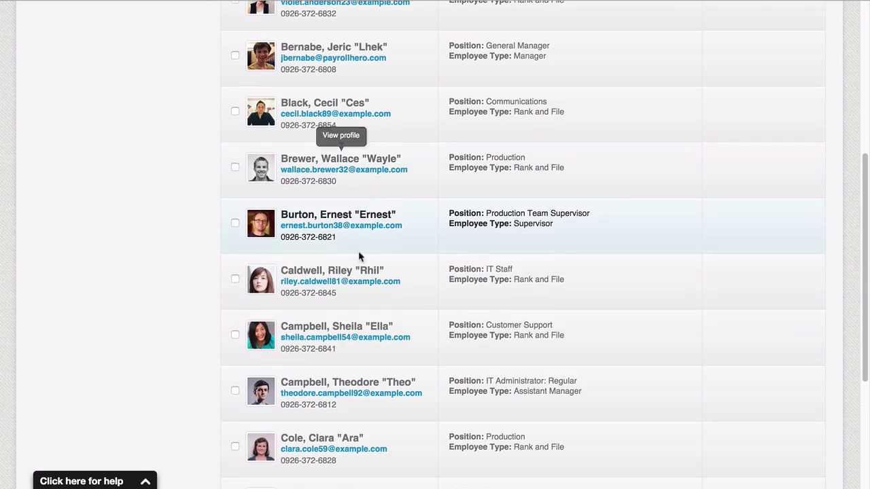
scroll(369, 311, "up", 5)
left_click(766, 113)
type("Cris")
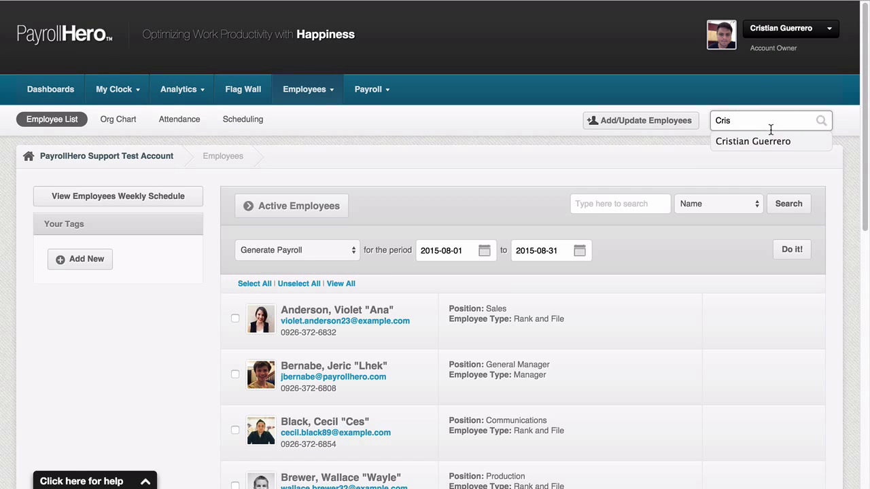
left_click(776, 140)
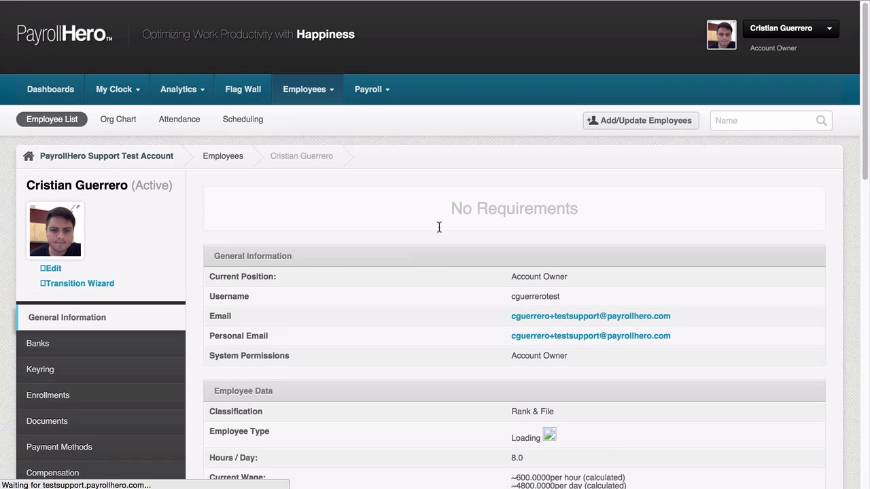
- Go to the employee's Payments page and start a new employee payment of the kind Advance
scroll(153, 290, "down", 6)
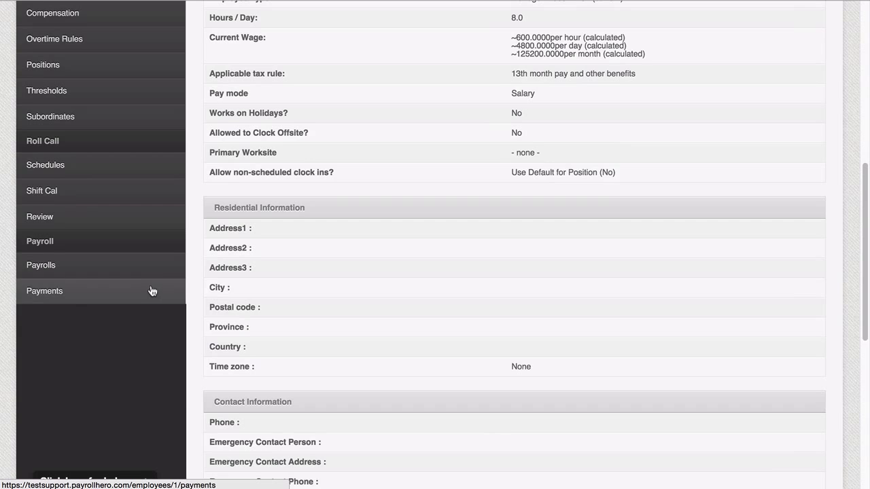
left_click(61, 298)
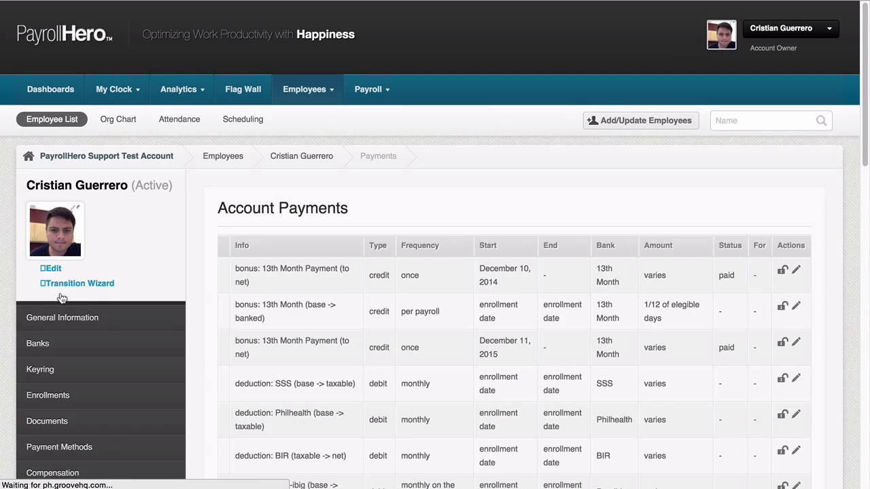
scroll(386, 235, "down", 15)
scroll(288, 116, "up", 1)
scroll(288, 116, "up", 1)
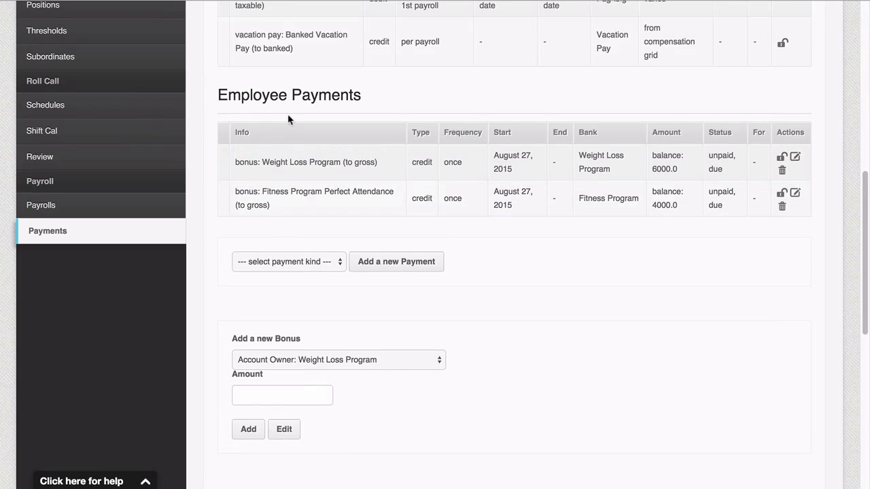
left_click(293, 267)
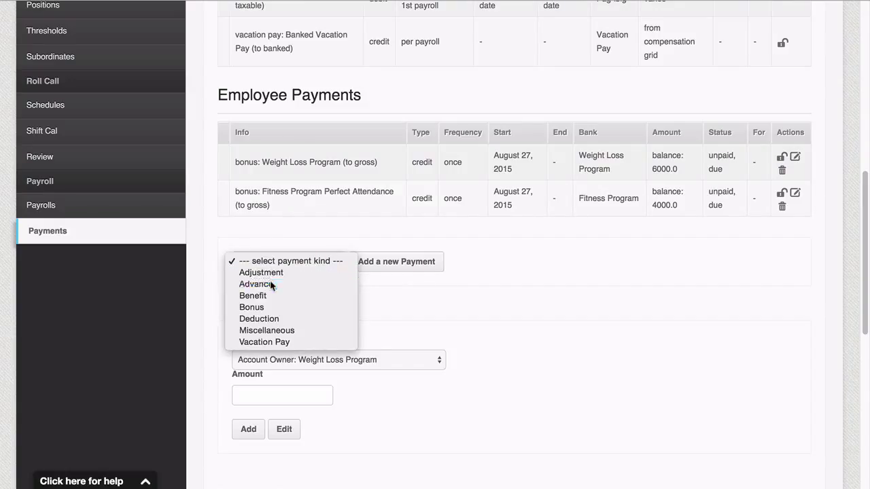
left_click(269, 284)
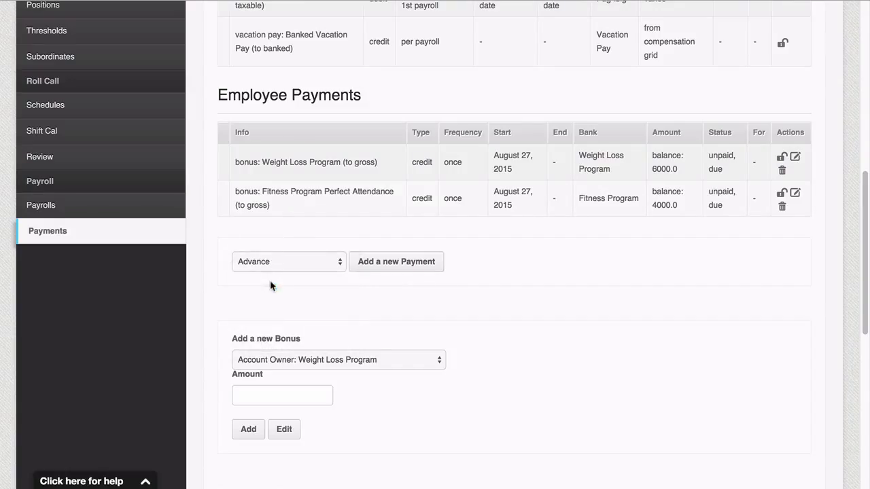
left_click(405, 264)
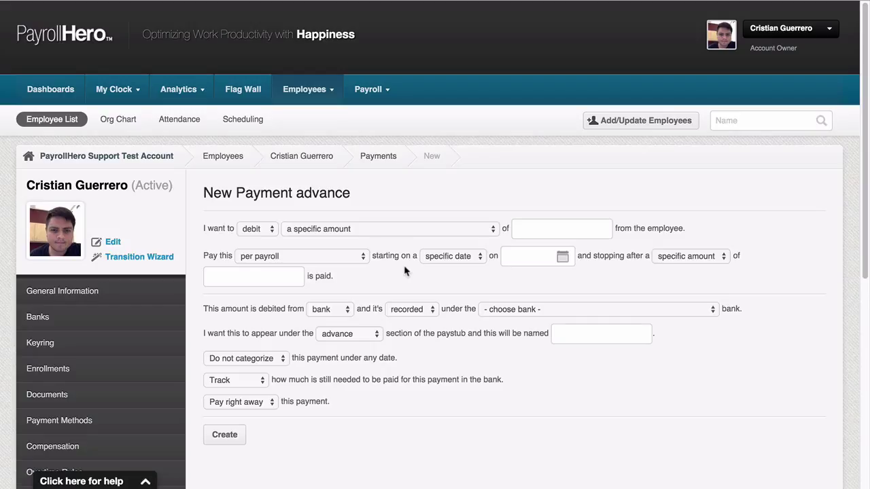
- Set the advance to credit a specific amount of 3500 to the employee
left_click(270, 228)
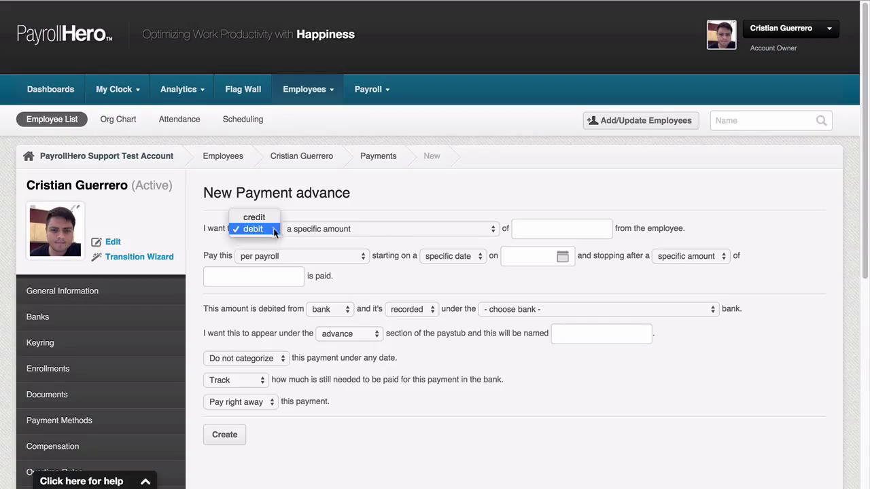
left_click(262, 216)
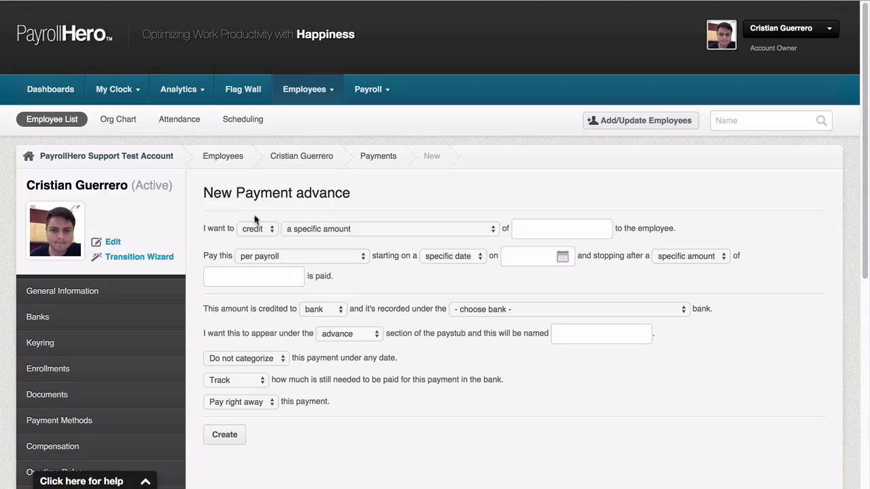
left_click(335, 231)
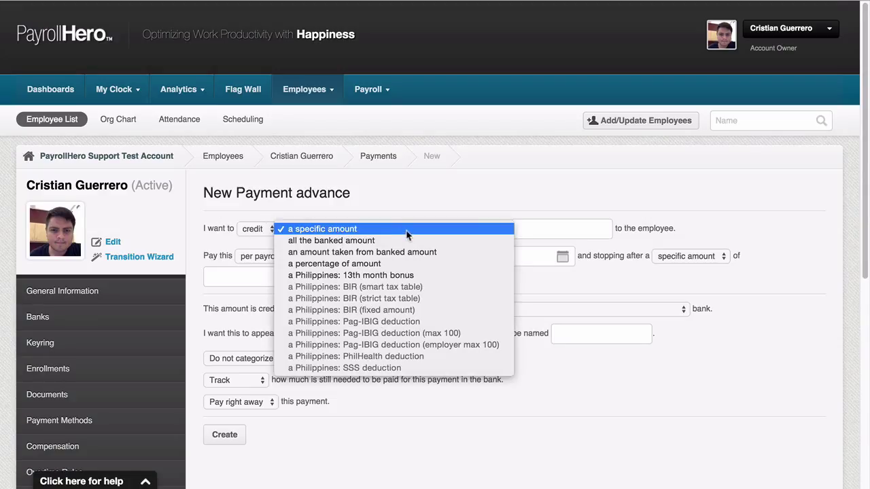
left_click(377, 229)
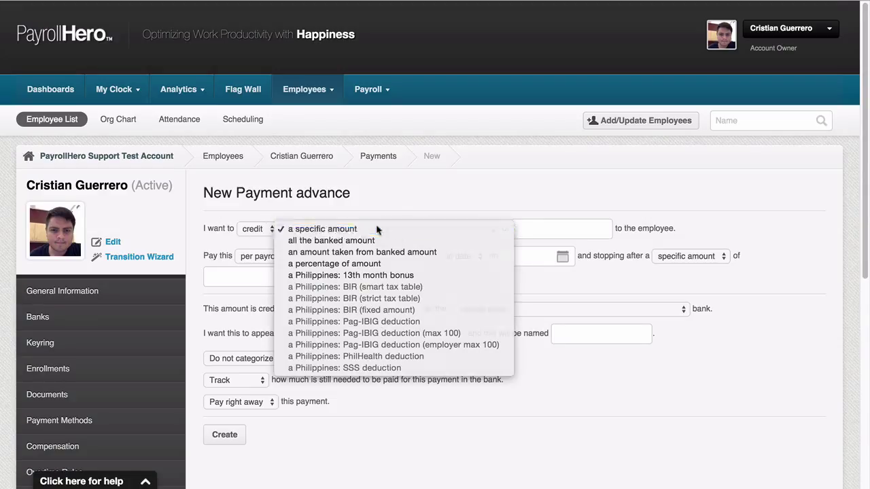
left_click(546, 230)
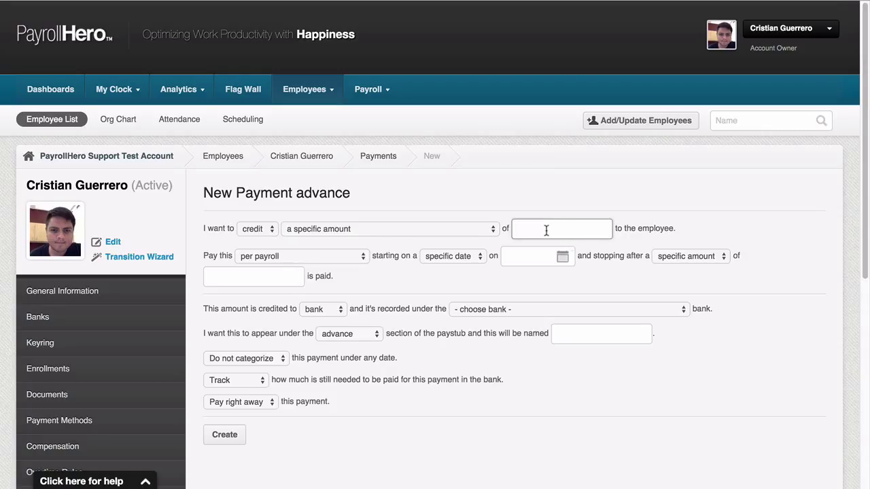
type("3500")
- Set the advance to be paid once, starting on the specific date 2015-08-02
left_click(278, 258)
left_click(285, 221)
left_click(306, 257)
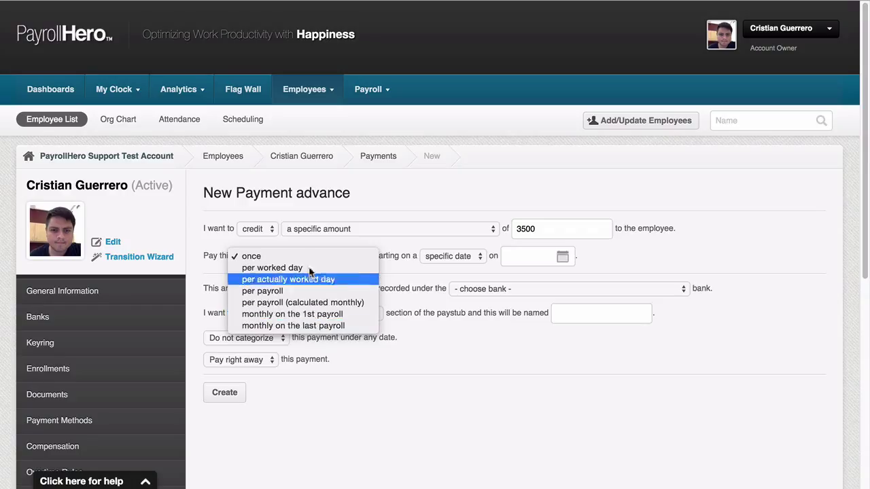
left_click(305, 256)
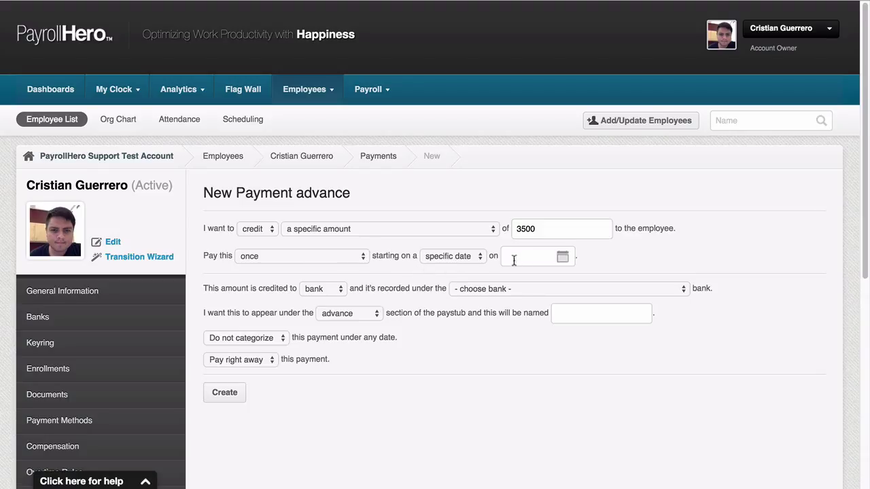
left_click(480, 256)
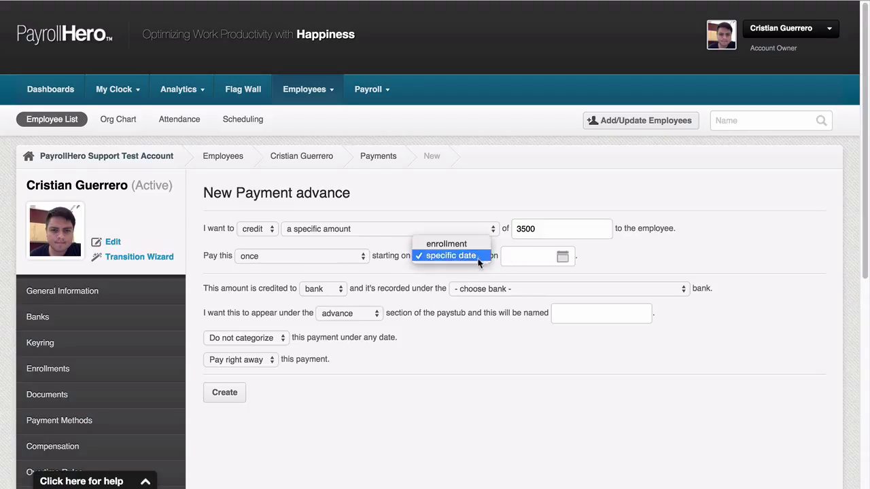
left_click(513, 257)
left_click(563, 257)
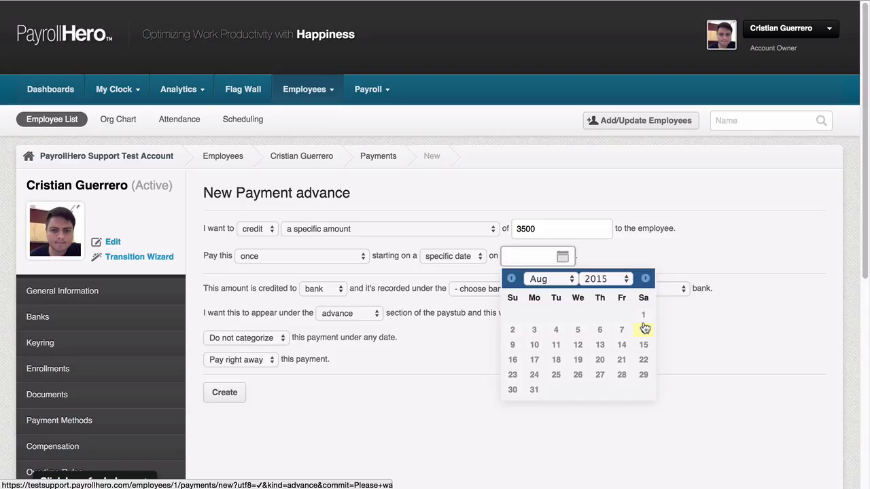
left_click(516, 335)
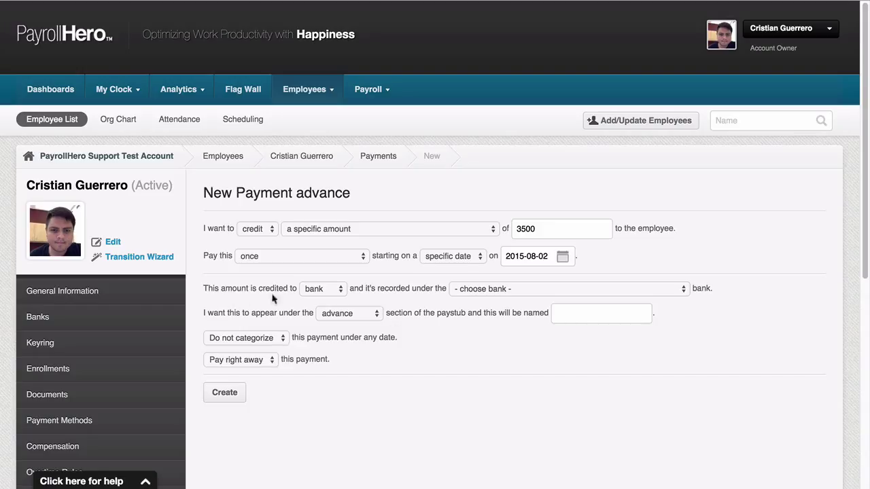
- Credit the advance to net and record it under the Cash Advance bank
left_click(330, 298)
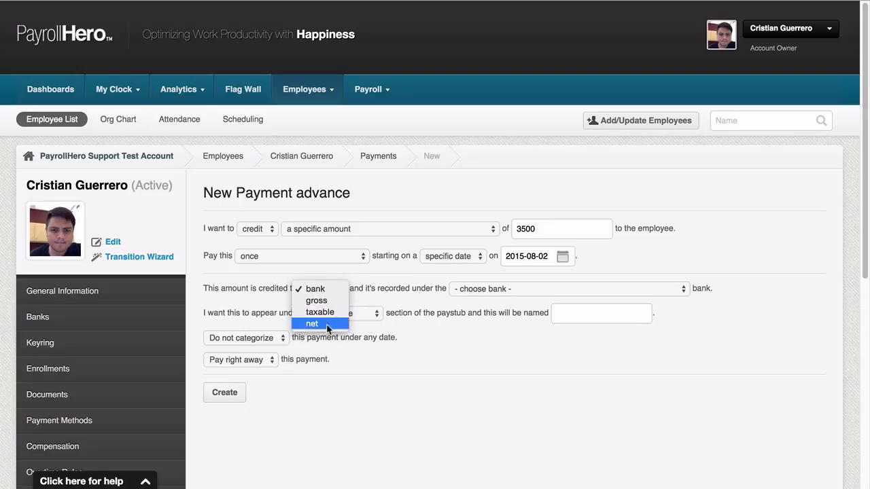
left_click(379, 299)
left_click(333, 290)
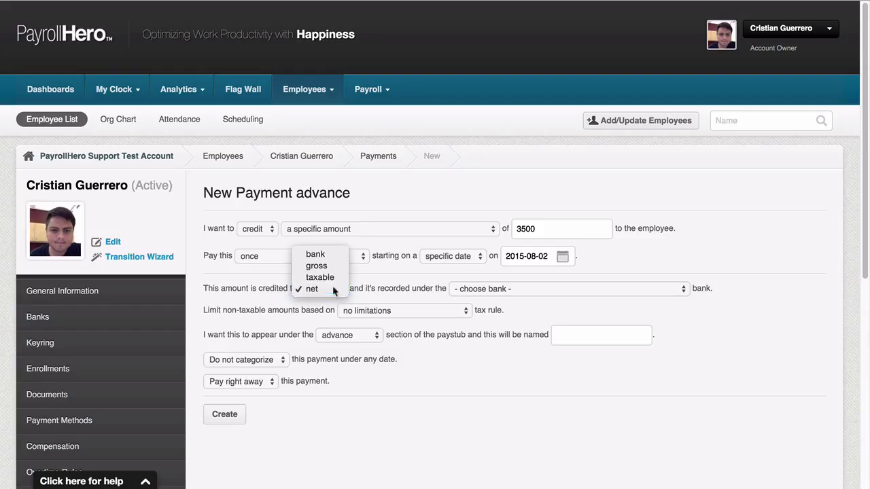
left_click(333, 291)
left_click(487, 291)
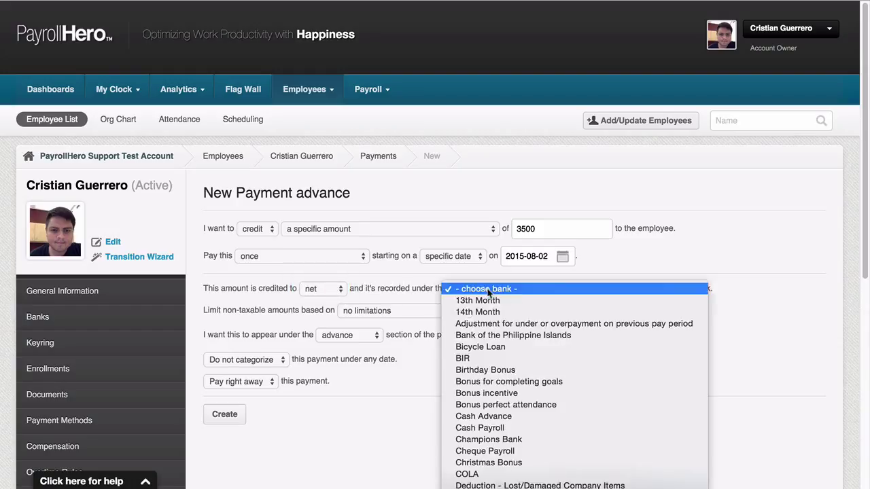
left_click(520, 416)
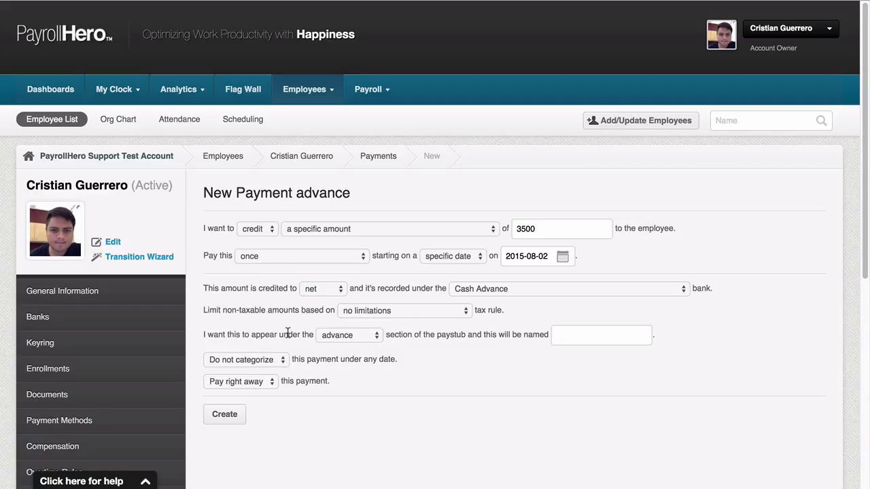
- Keep the payment under the advance section of the paystub and name it Cash Advance
left_click(358, 333)
left_click(359, 334)
left_click(559, 334)
type("Cash Advance")
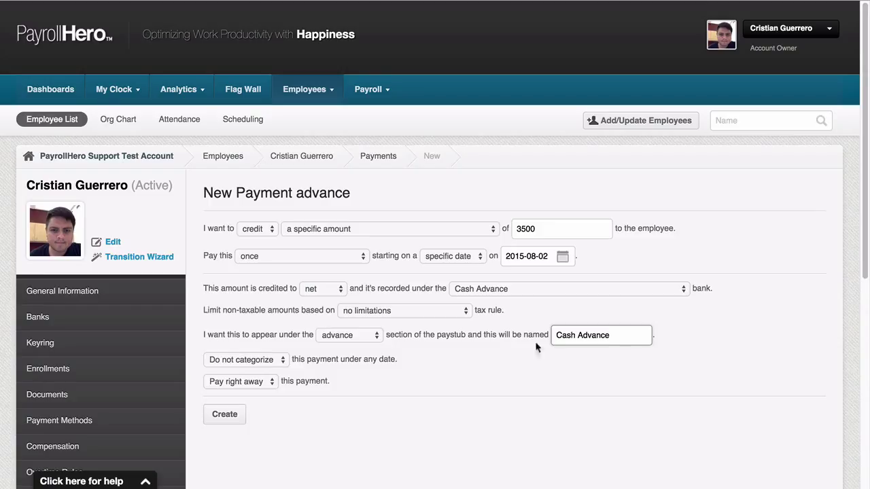
- Keep the Do not categorize and Pay right away options, create the advance and check it in the Employee Payments list
left_click(284, 360)
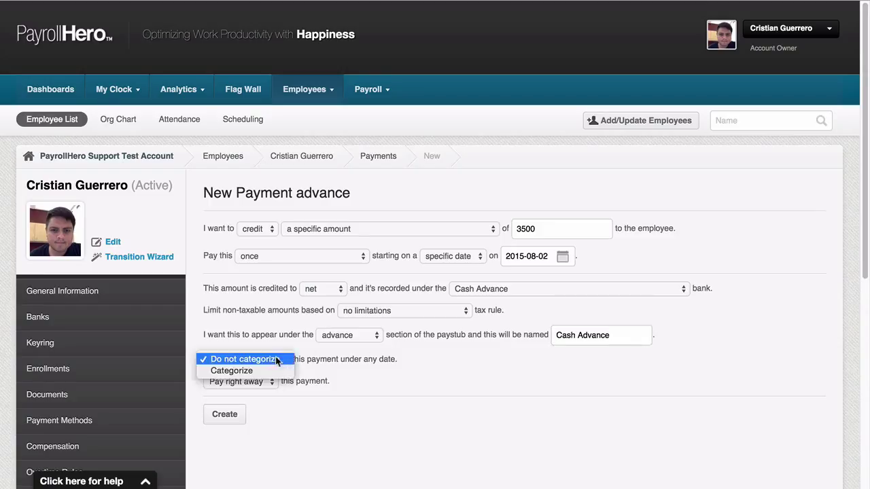
left_click(270, 360)
left_click(252, 381)
left_click(249, 383)
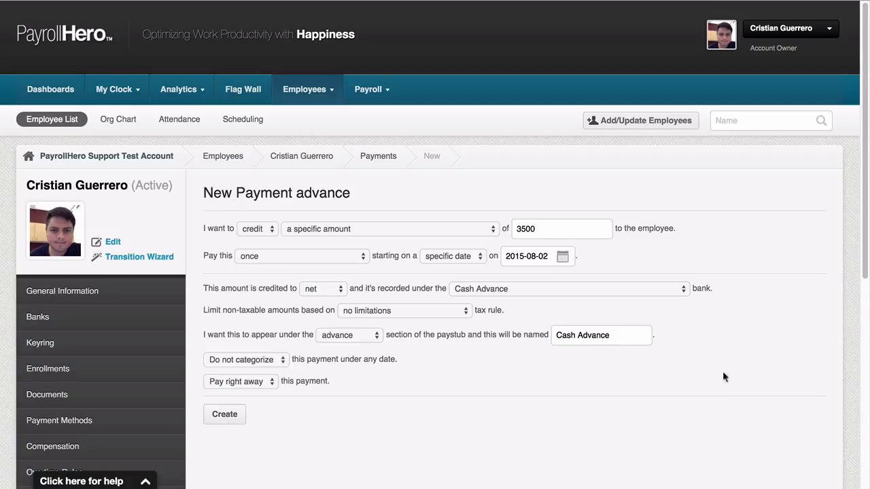
left_click(225, 415)
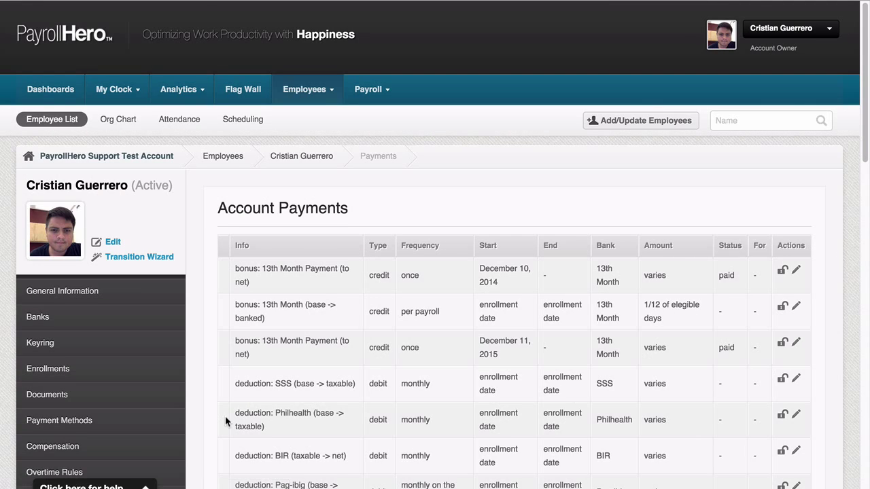
scroll(237, 320, "down", 5)
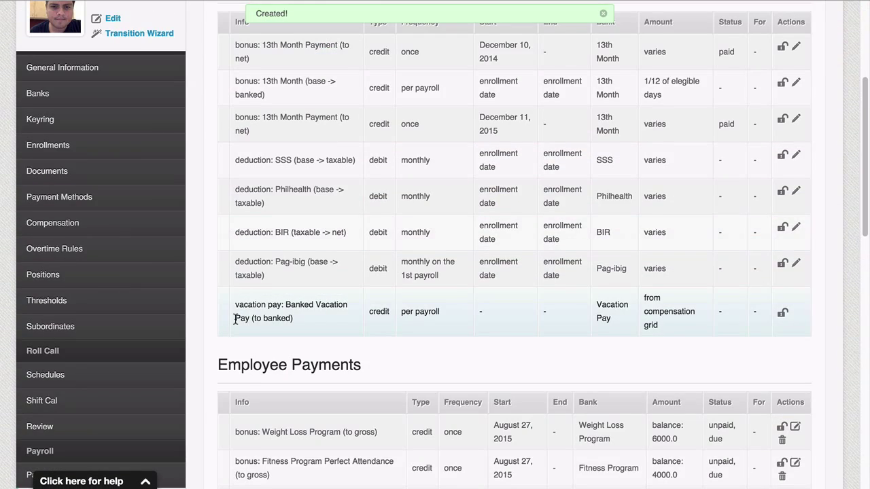
scroll(235, 322, "down", 3)
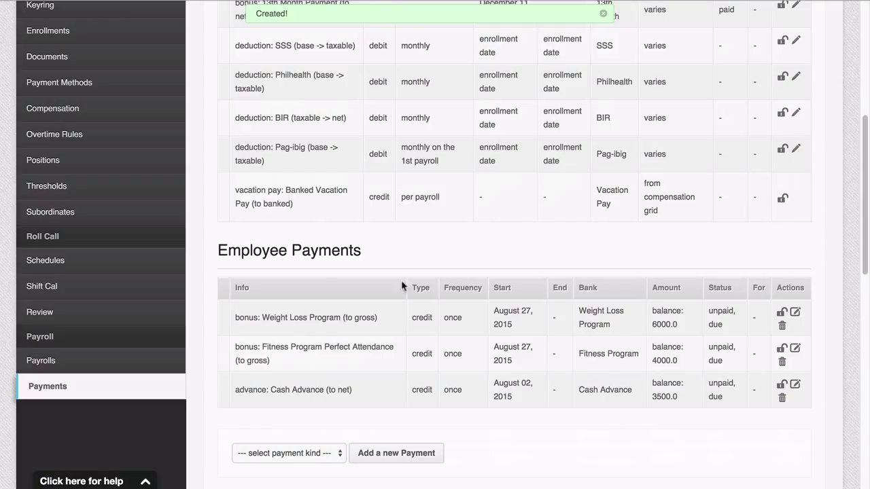